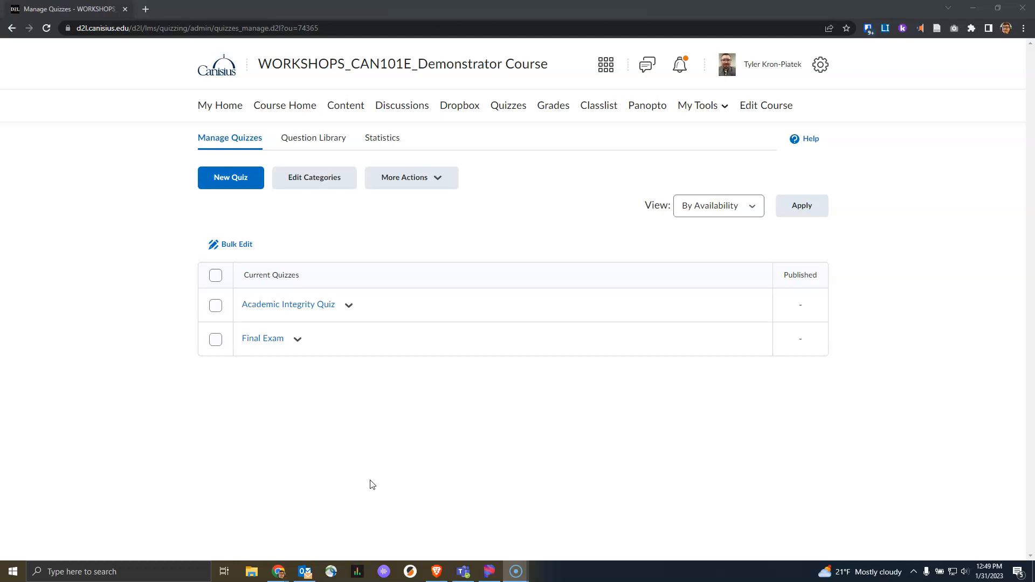
Step: Open the Academic Integrity Quiz for editing and inspect question 5's written-response settings without changes
left_click(461, 470)
left_click(350, 305)
left_click(370, 72)
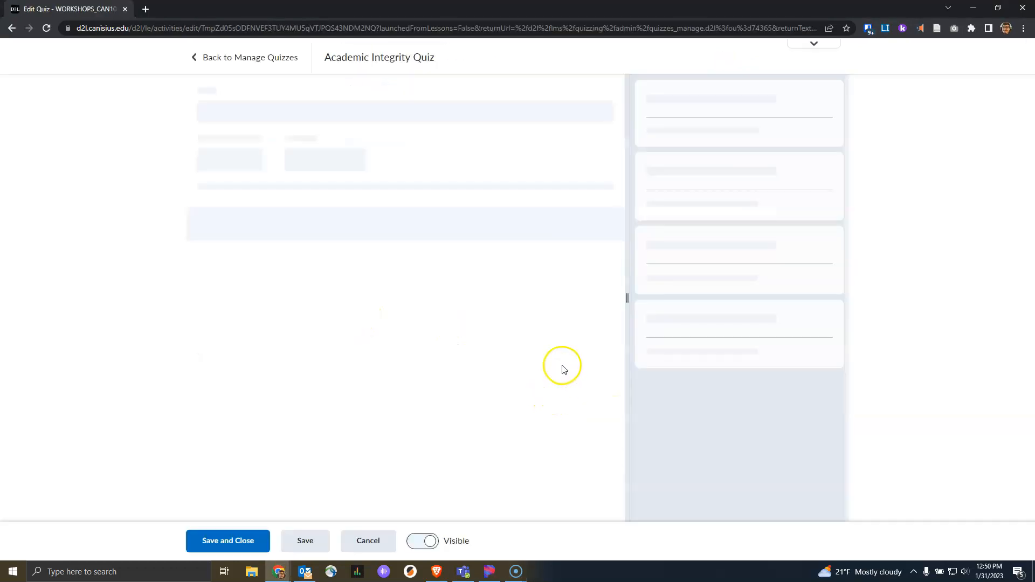
scroll(484, 338, "down", 1)
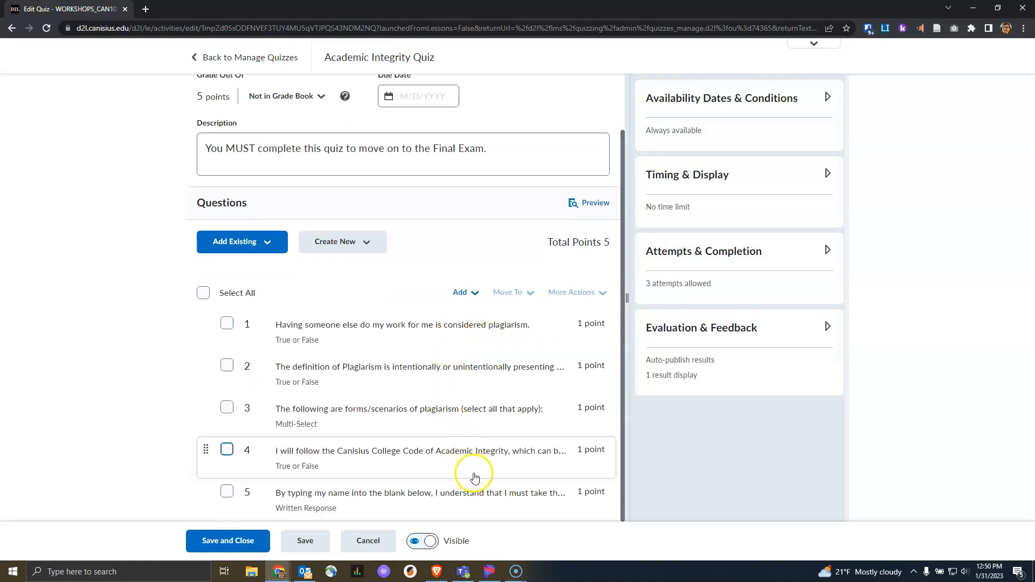
left_click(481, 497)
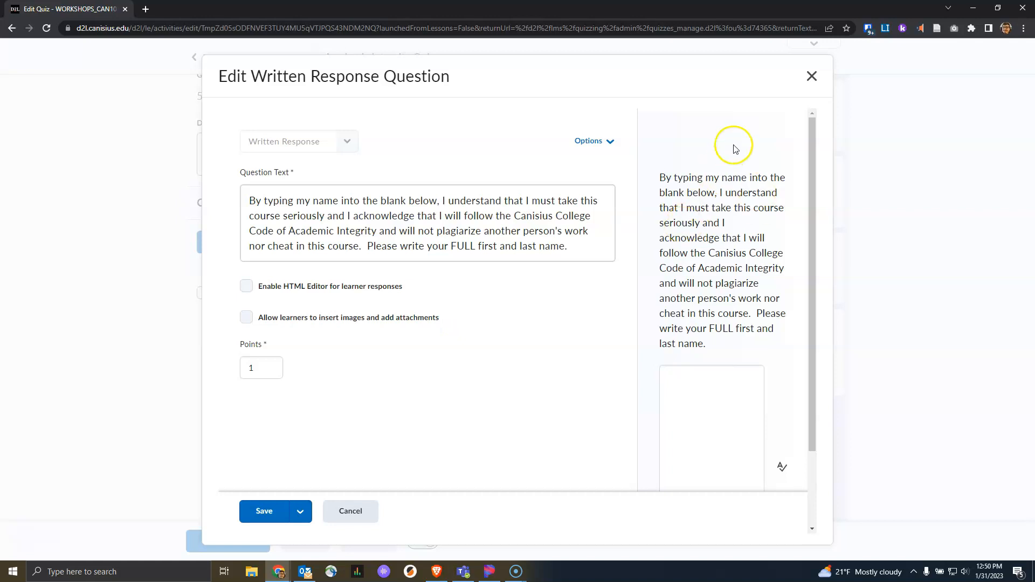
left_click(812, 77)
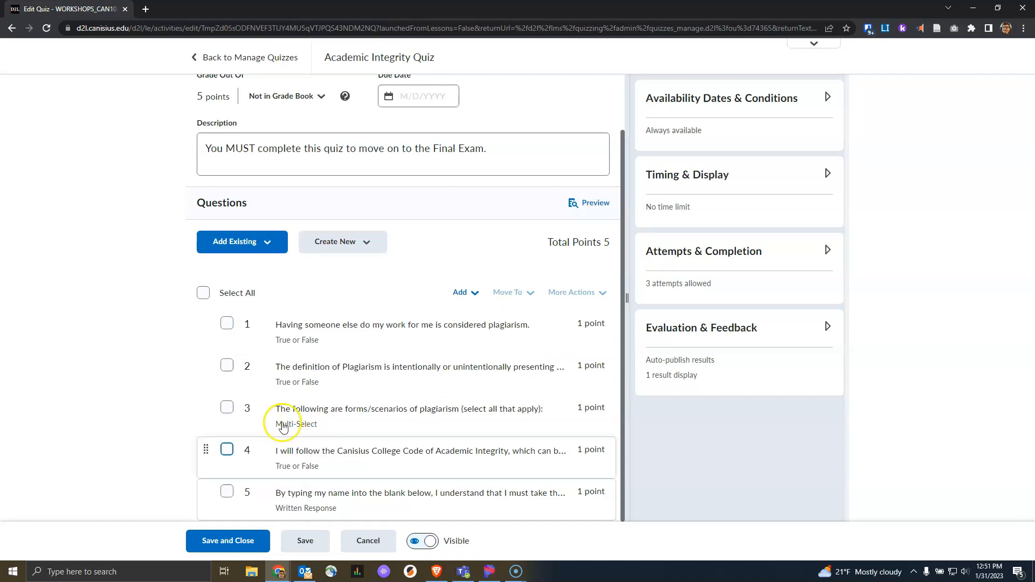
Step: Toggle question 5, the written-response item, to a bonus question
left_click(227, 492)
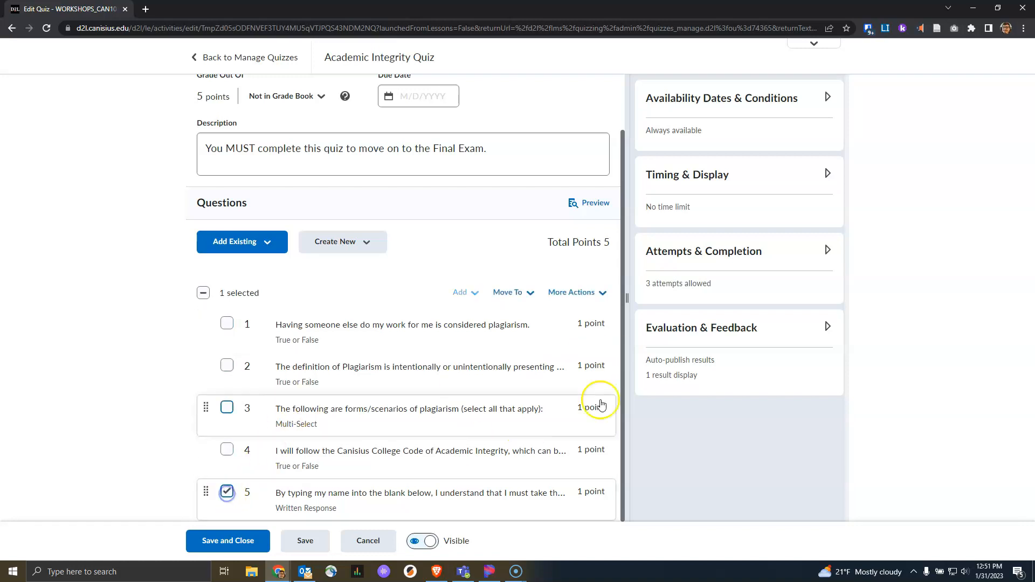
left_click(611, 315)
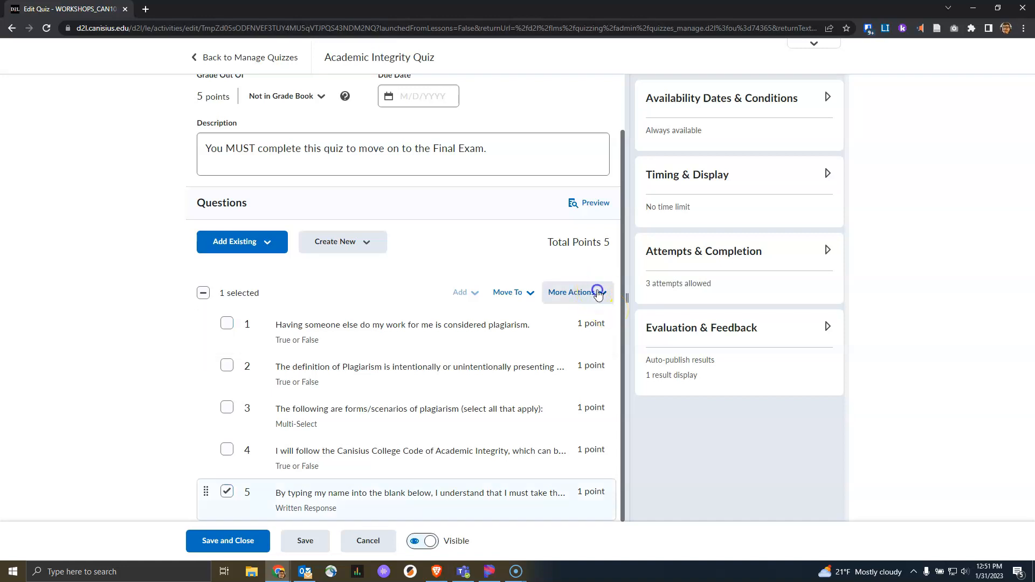
left_click(597, 292)
left_click(598, 300)
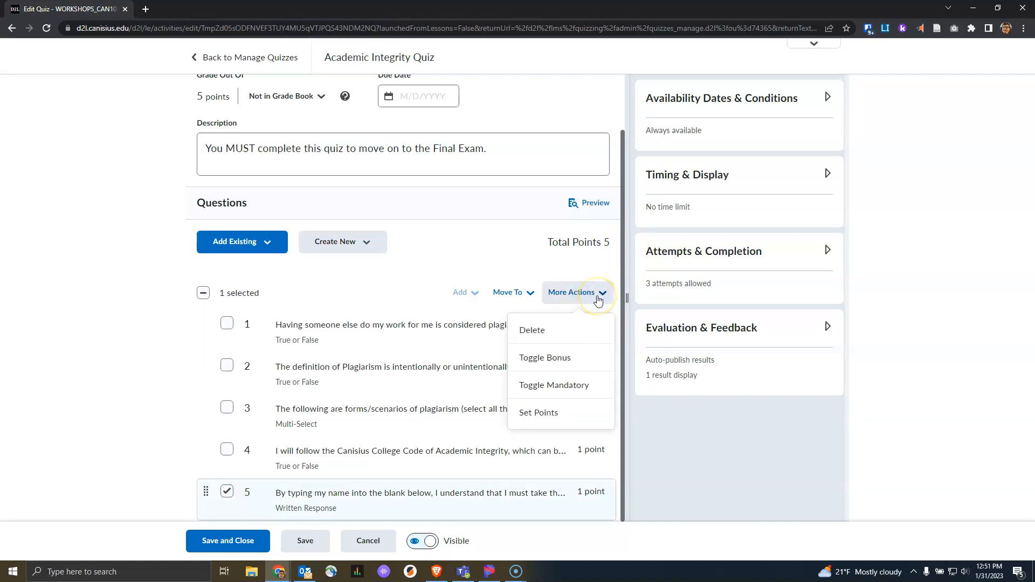
left_click(582, 359)
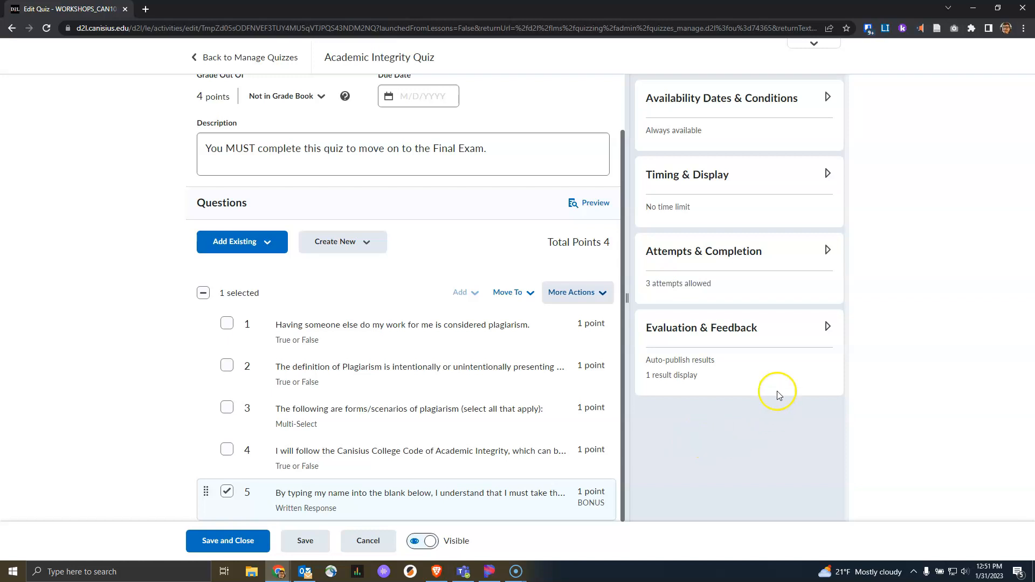
Step: Expand and review the Evaluation & Feedback settings, then collapse them
left_click(777, 334)
scroll(776, 378, "down", 1)
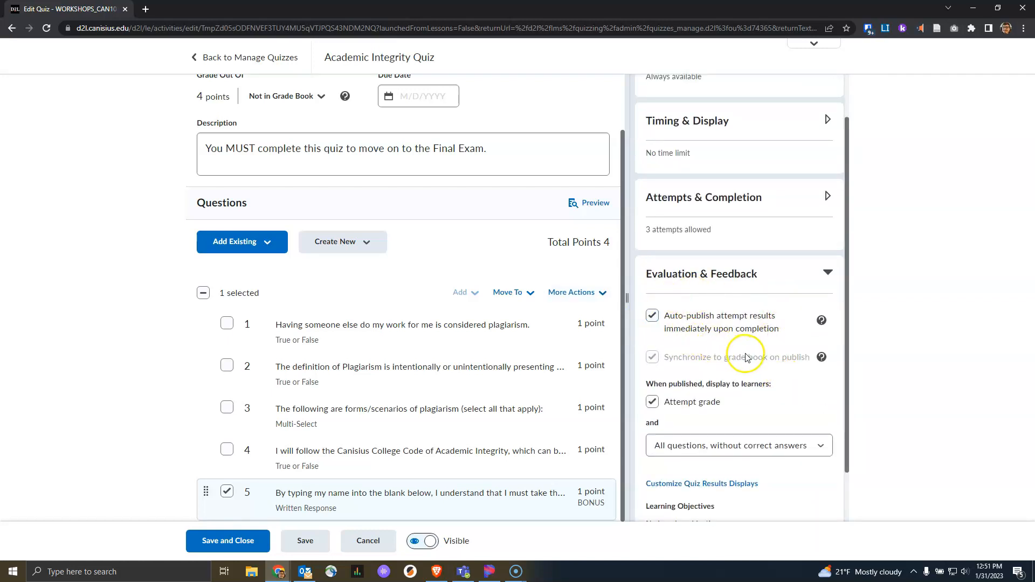
left_click(790, 274)
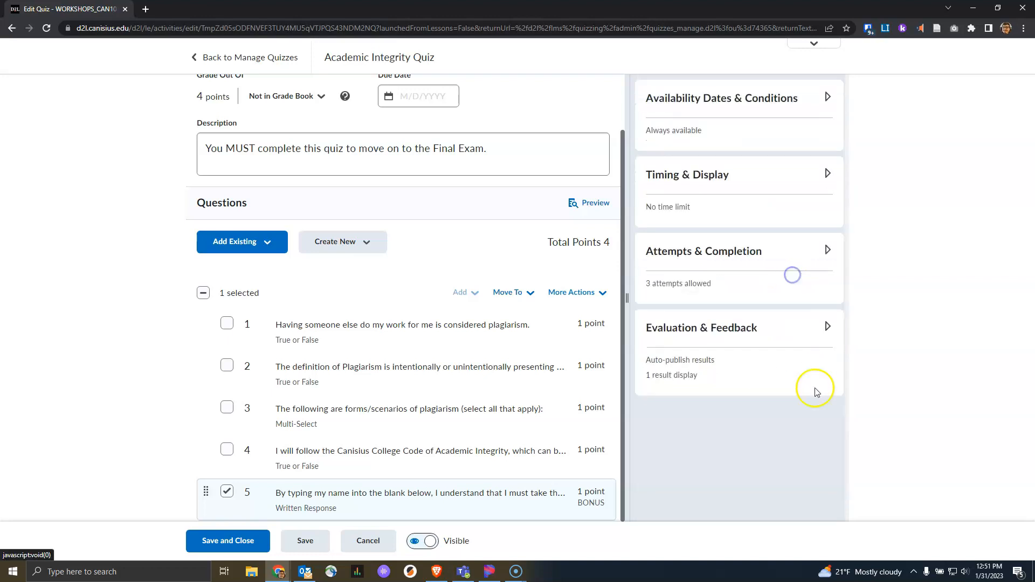
Step: Review the Attempts & Completion and Evaluation & Feedback settings of the quiz
left_click(771, 251)
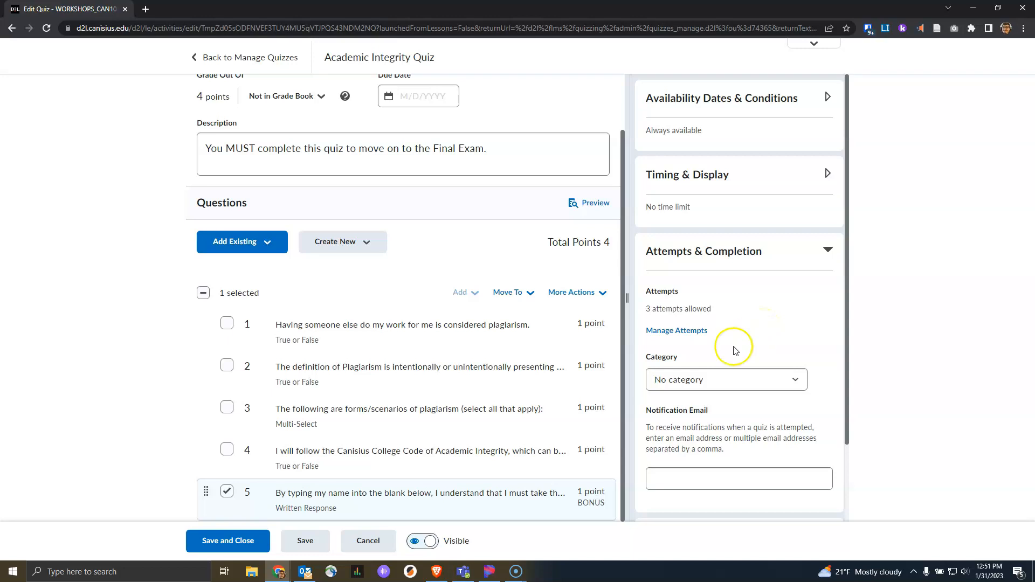
left_click(788, 257)
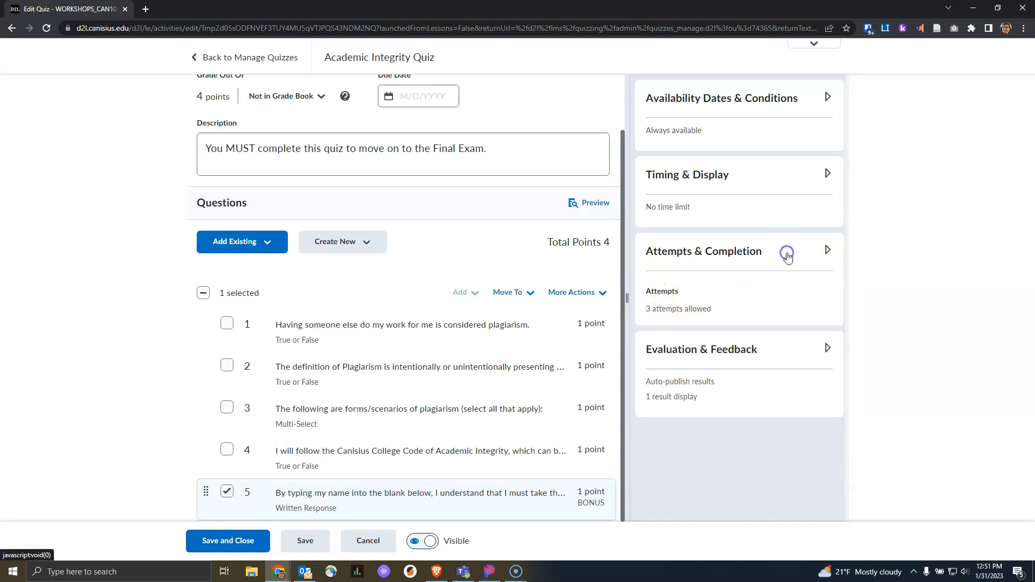
left_click(788, 331)
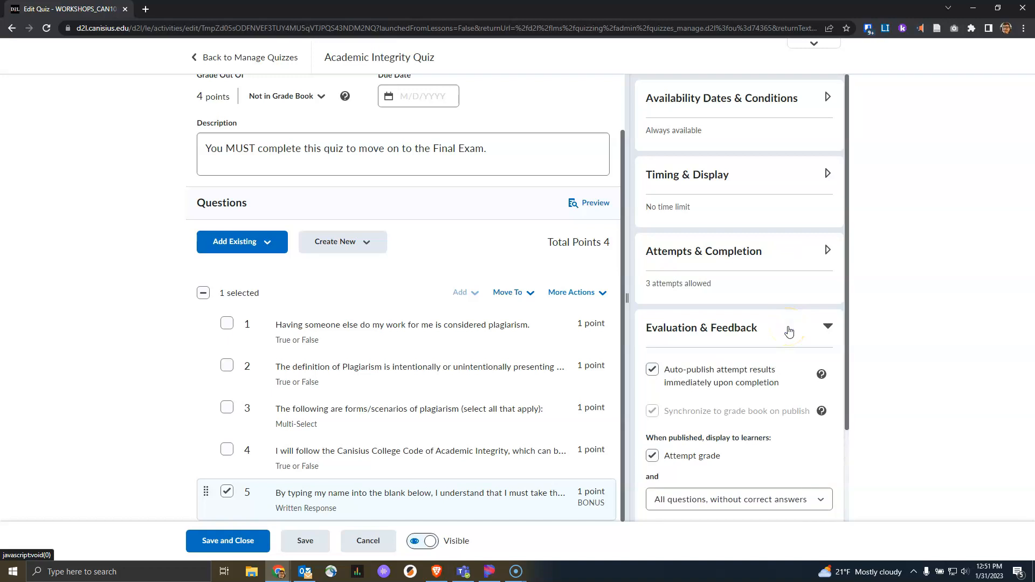
left_click(522, 157)
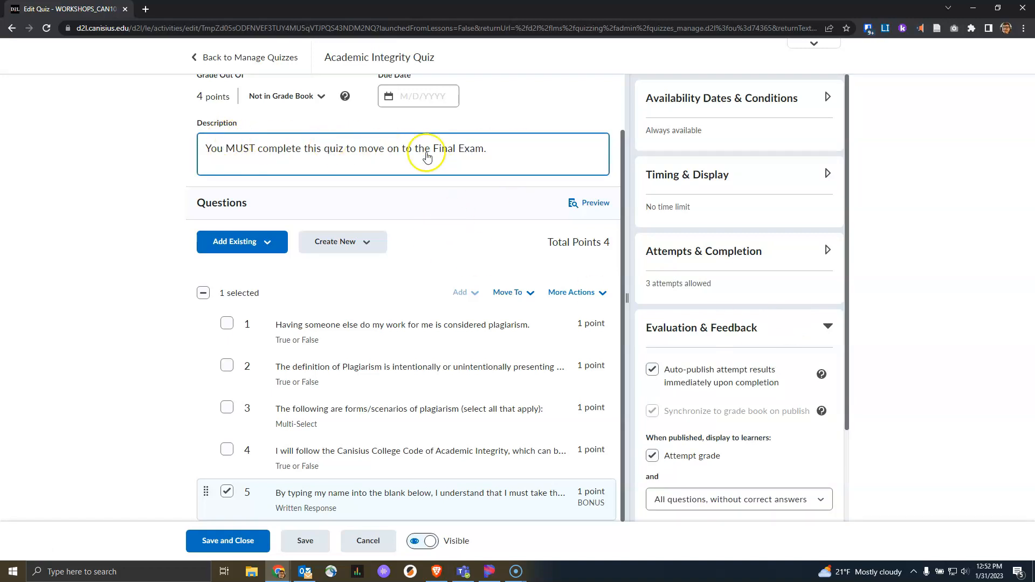
scroll(649, 292, "down", 2)
Step: Inspect the quiz results display options without changes, then save and close the quiz
left_click(760, 431)
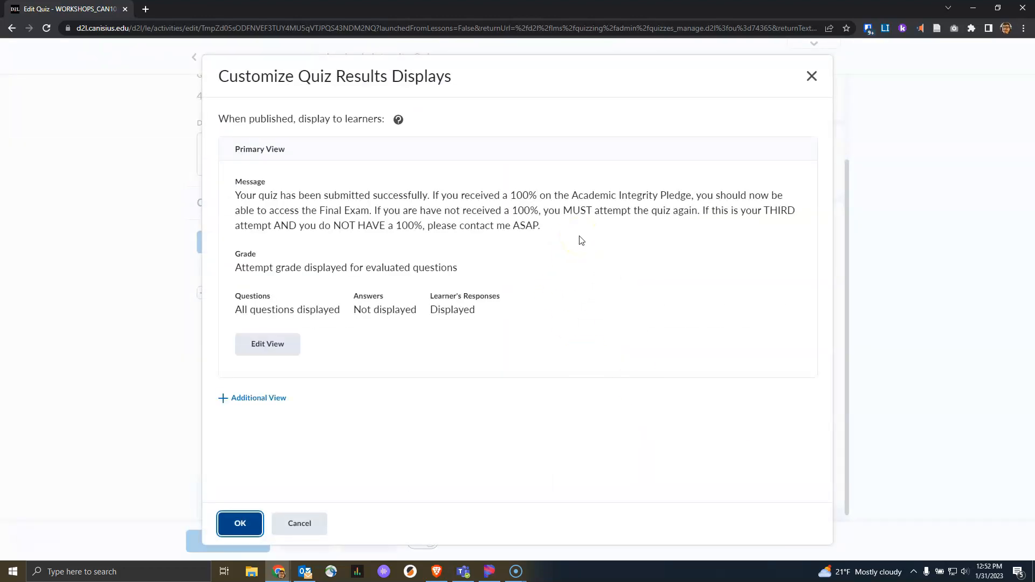
left_click(300, 523)
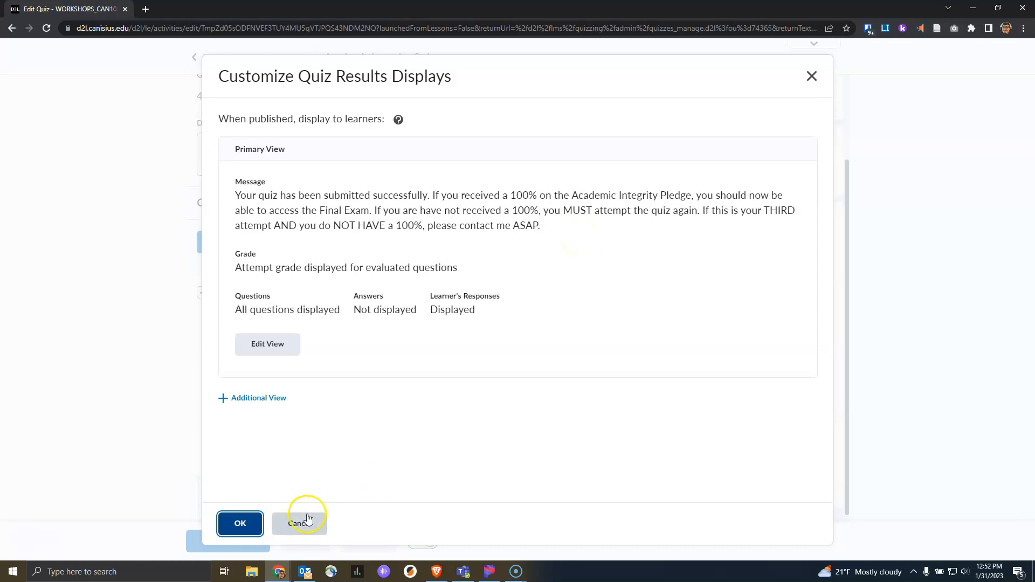
left_click(228, 540)
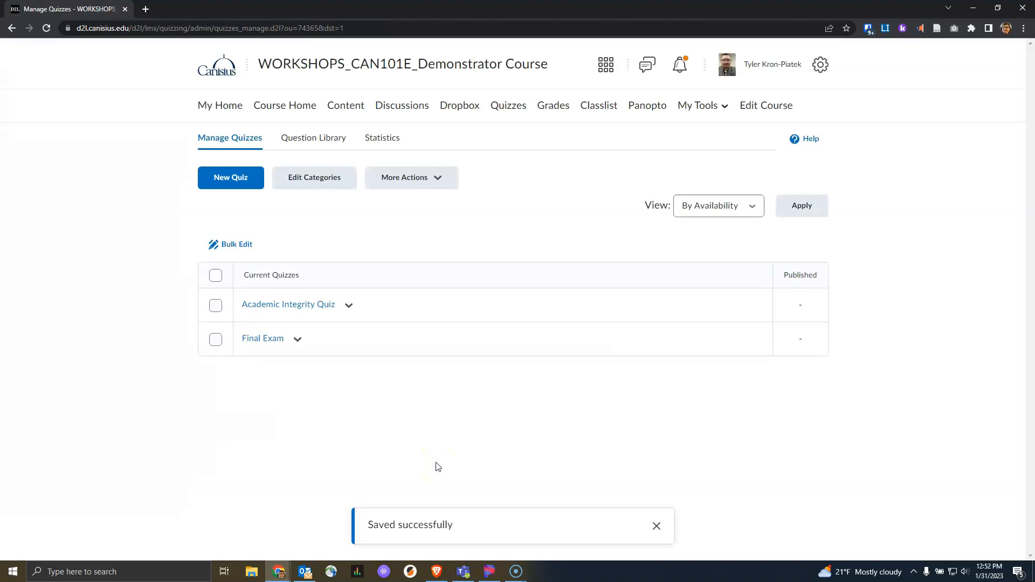
Step: Edit the Final Exam and open Add Release Condition under Availability Dates & Conditions
left_click(297, 340)
left_click(333, 66)
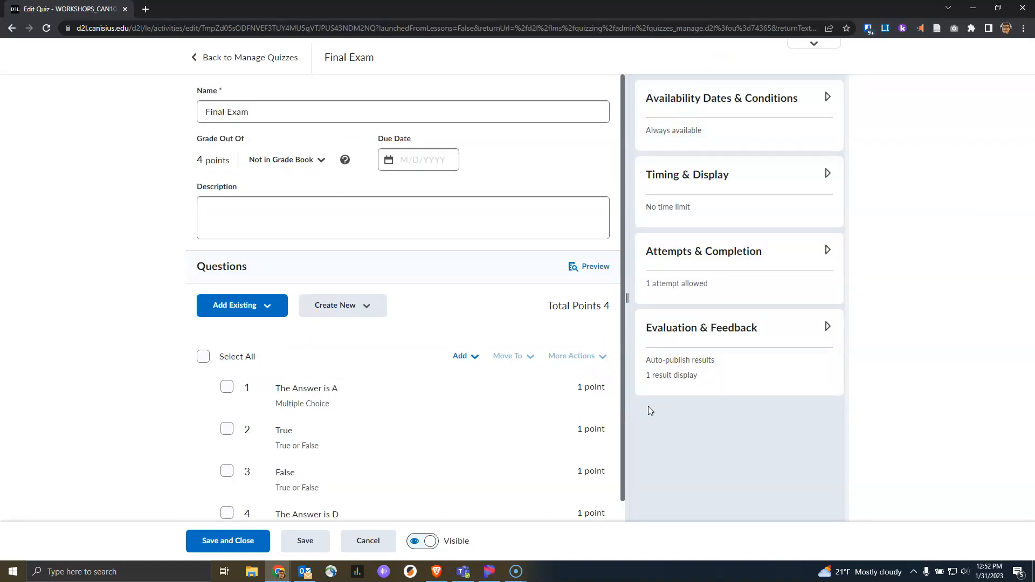
left_click(717, 113)
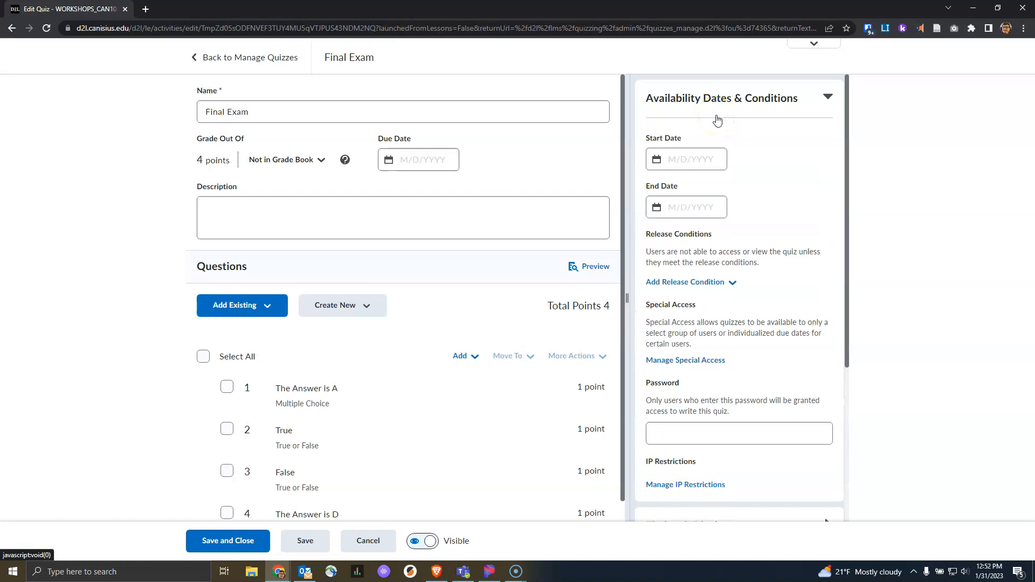
left_click(727, 282)
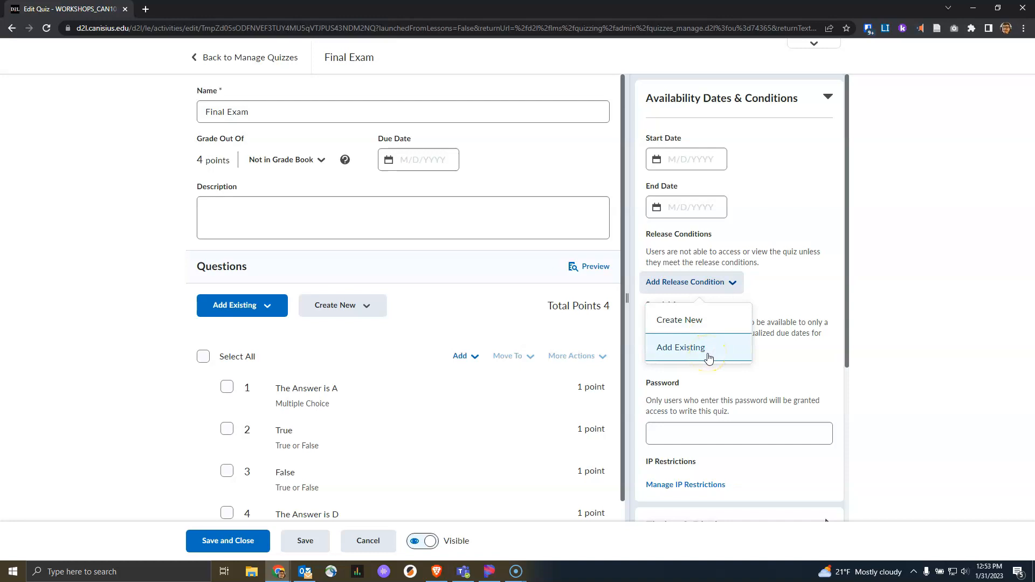
Step: Create a new release condition of type Score on a quiz for the Academic Integrity Quiz
left_click(703, 321)
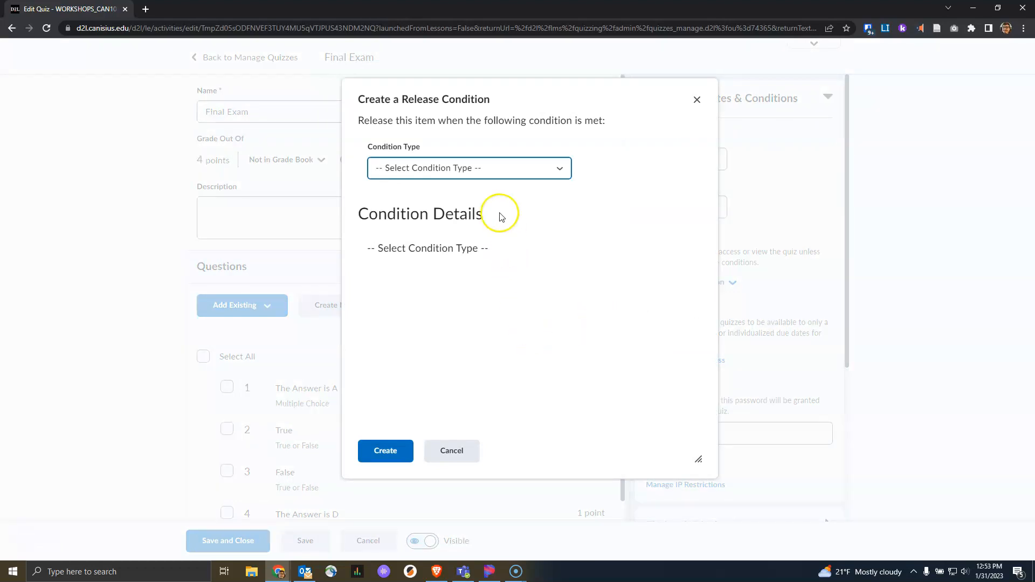
left_click(540, 176)
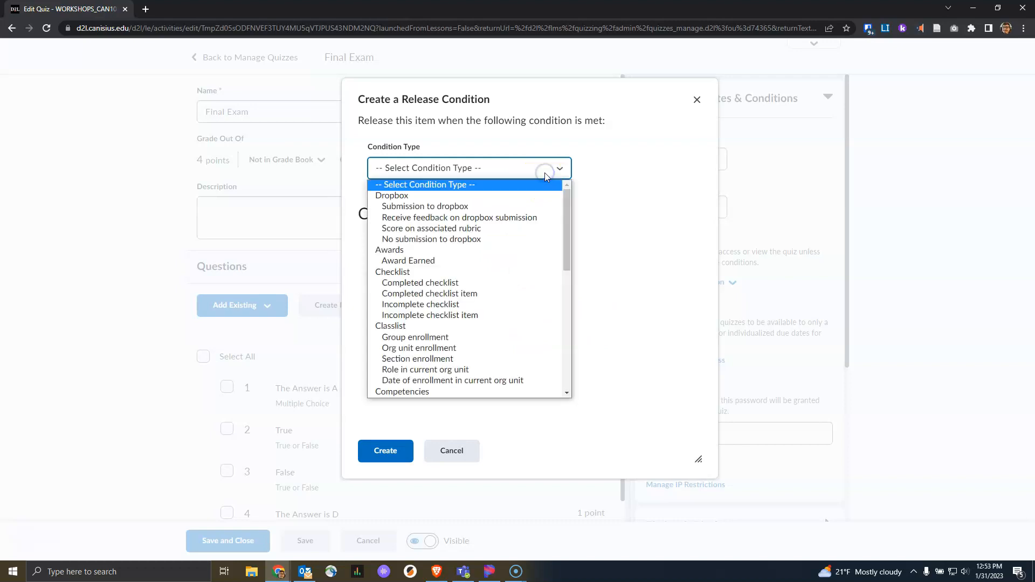
scroll(527, 261, "down", 6)
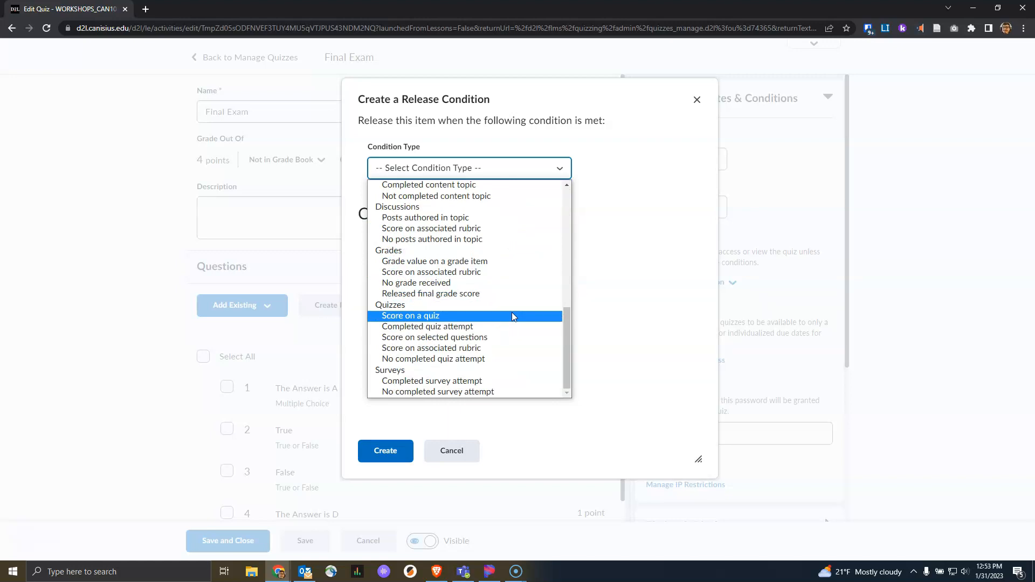
left_click(512, 317)
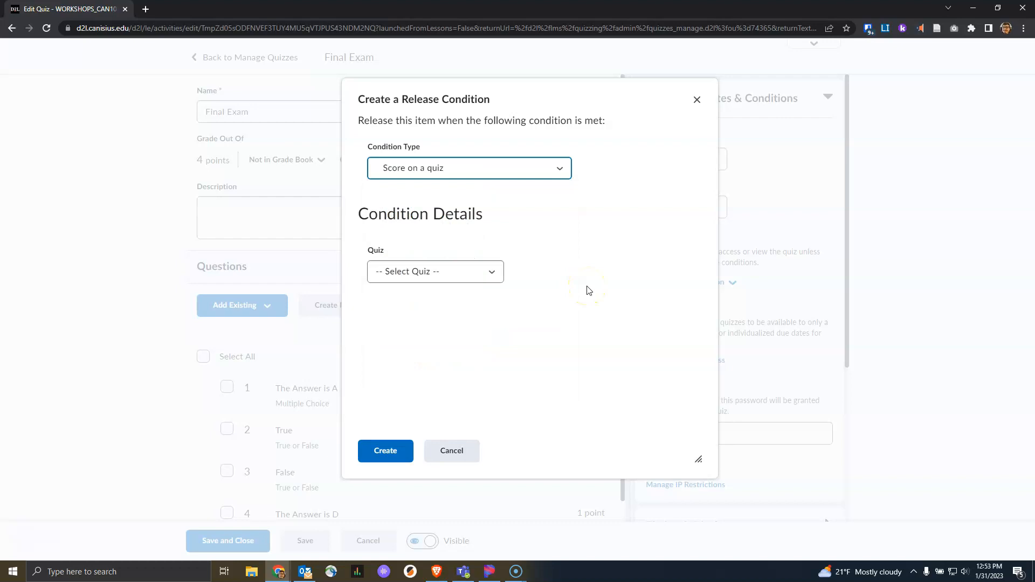
left_click(588, 287)
left_click(494, 276)
left_click(494, 276)
left_click(494, 276)
left_click(475, 307)
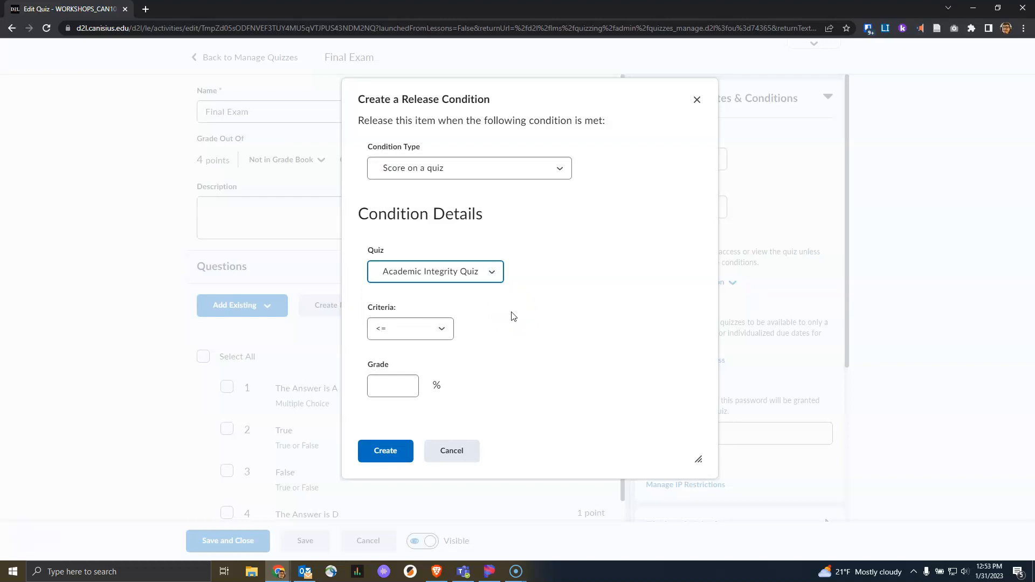
Step: Require a score = 100 percent, create the condition, and save the Final Exam
left_click(442, 329)
left_click(423, 385)
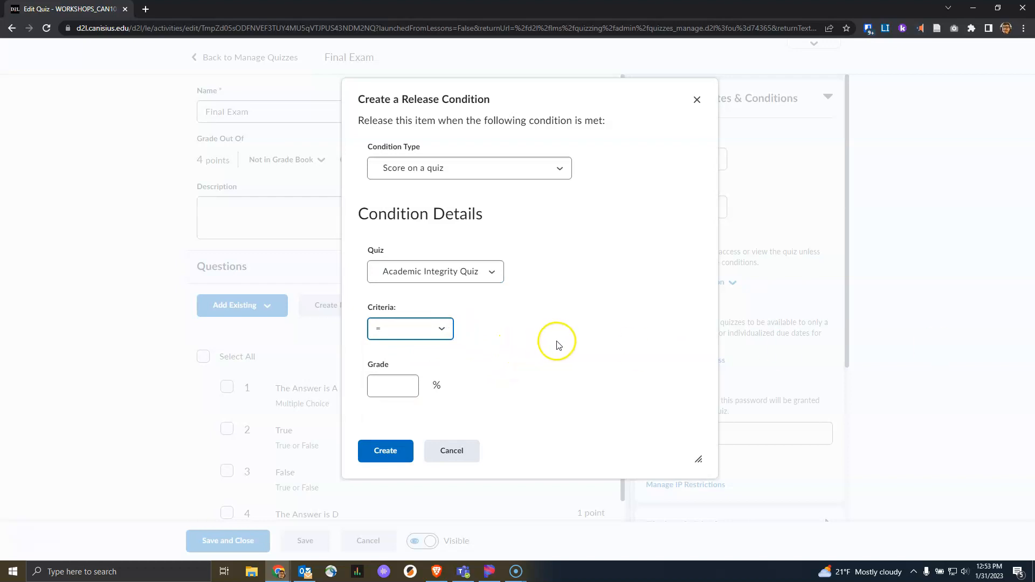
left_click(393, 385)
type("100")
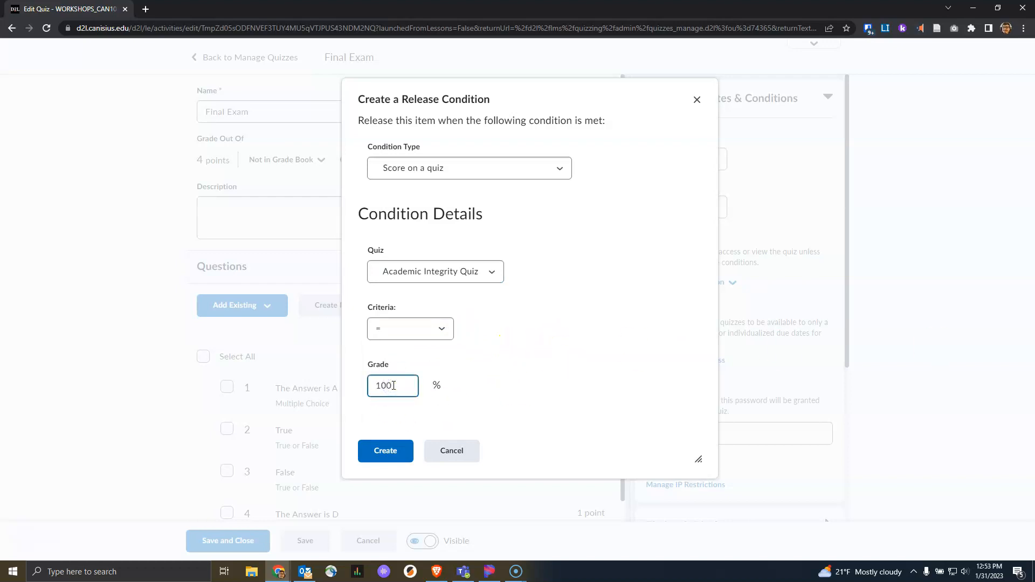
left_click(385, 451)
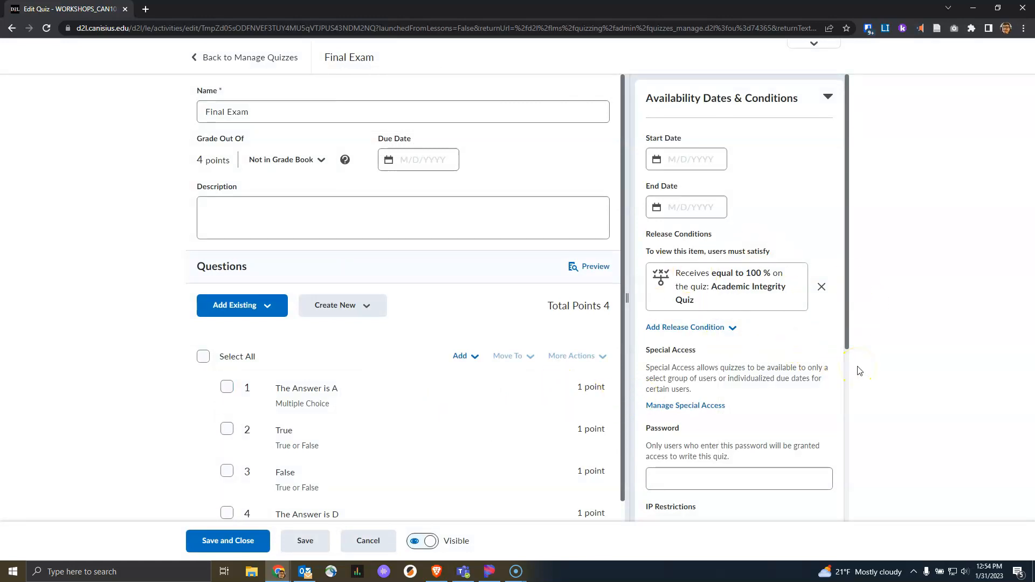
left_click(244, 541)
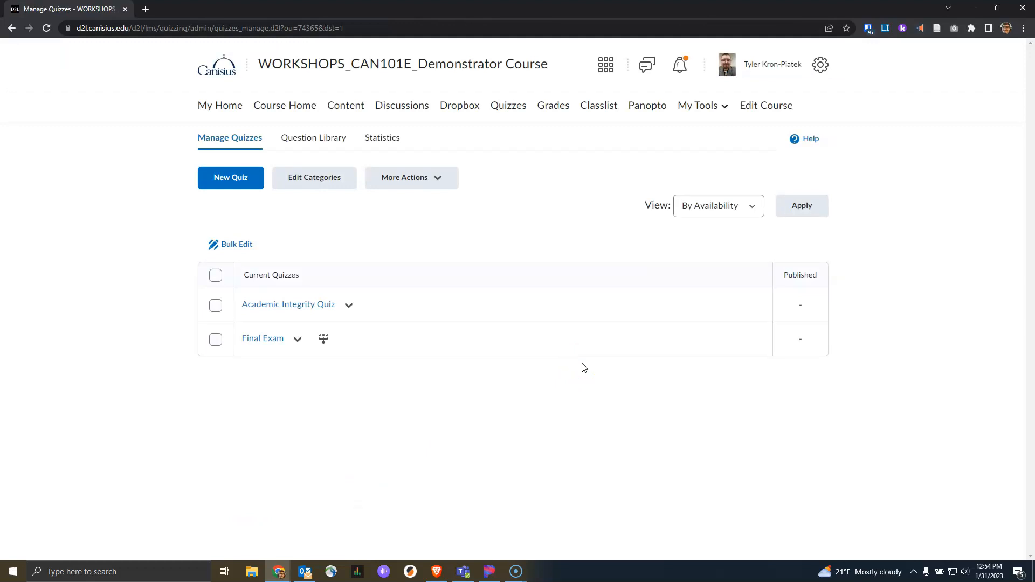
Step: Switch to View as Student and open the Quizzes list showing only the Academic Integrity Quiz
left_click(723, 57)
left_click(699, 110)
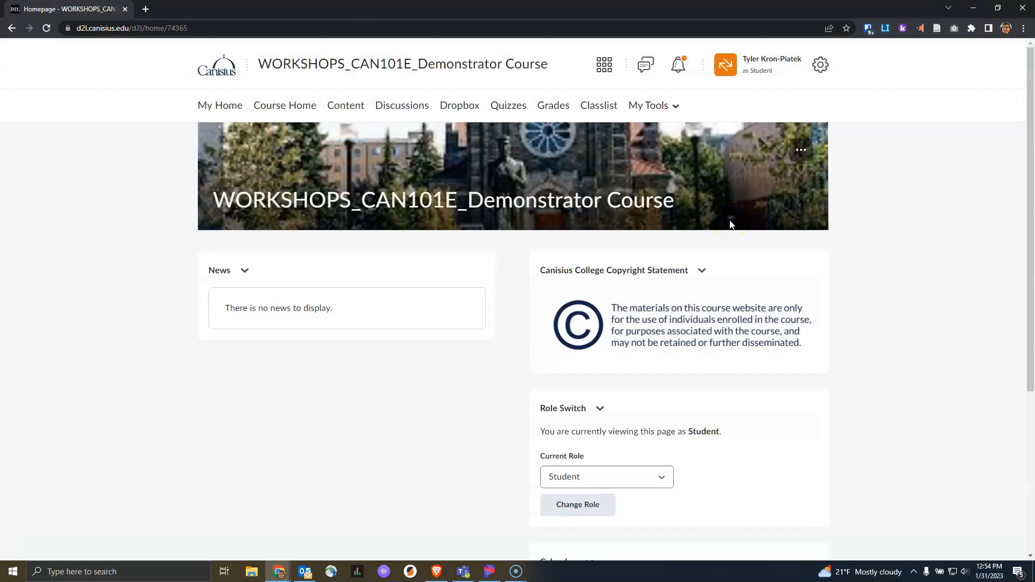
left_click(507, 110)
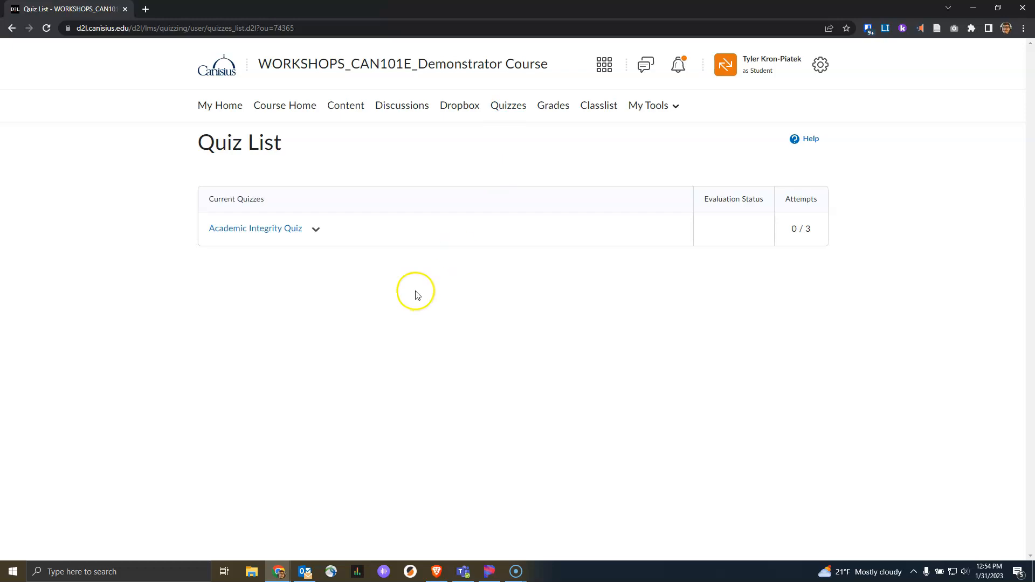
left_click(412, 288)
Step: Start the Academic Integrity Quiz and answer True to questions 1, 2 and 4, ticking all three plagiarism scenarios
left_click(273, 229)
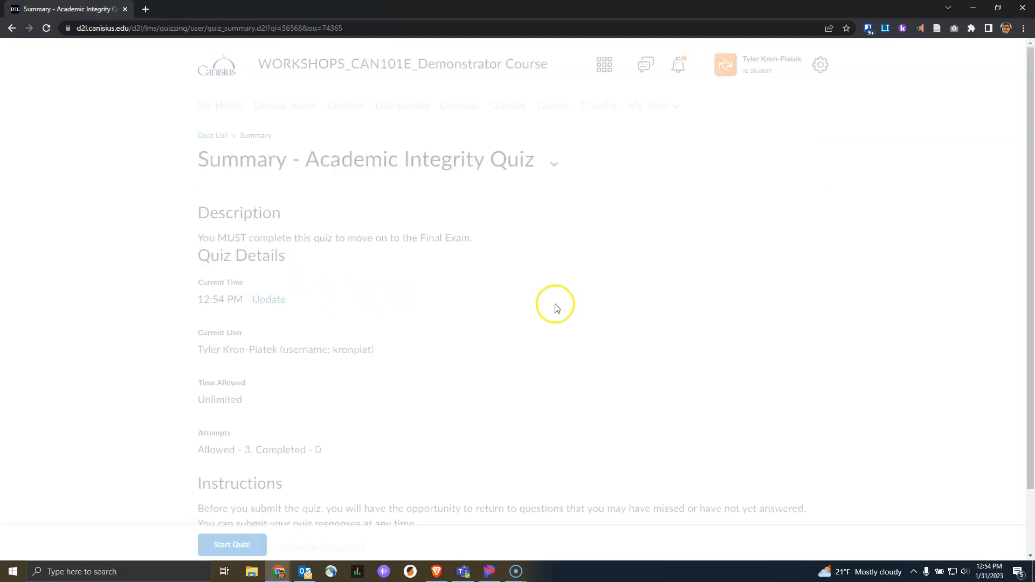
left_click(585, 314)
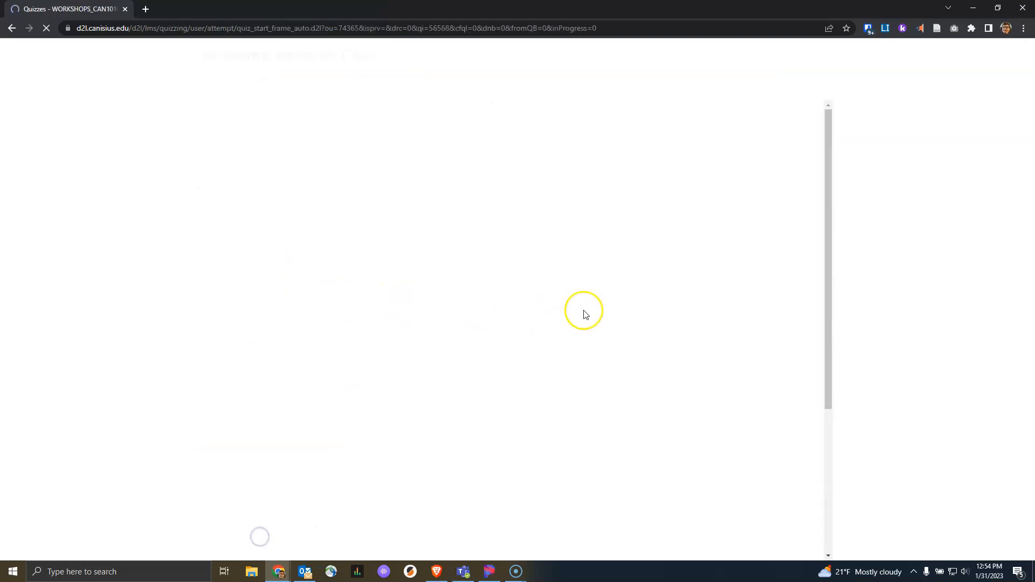
left_click(337, 161)
left_click(337, 290)
scroll(518, 294, "down", 2)
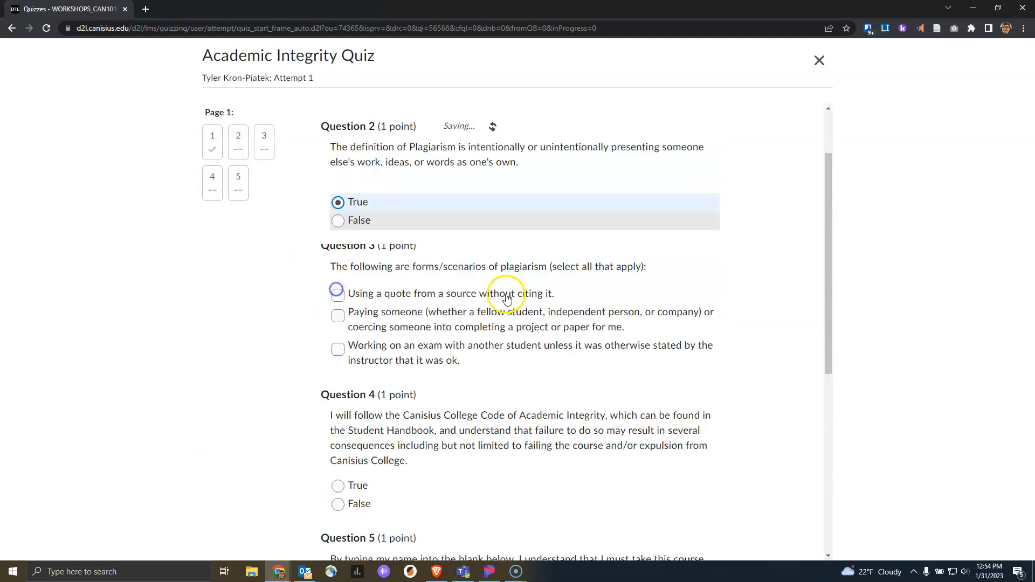
left_click(337, 282)
left_click(338, 303)
left_click(337, 337)
scroll(361, 357, "down", 3)
left_click(338, 310)
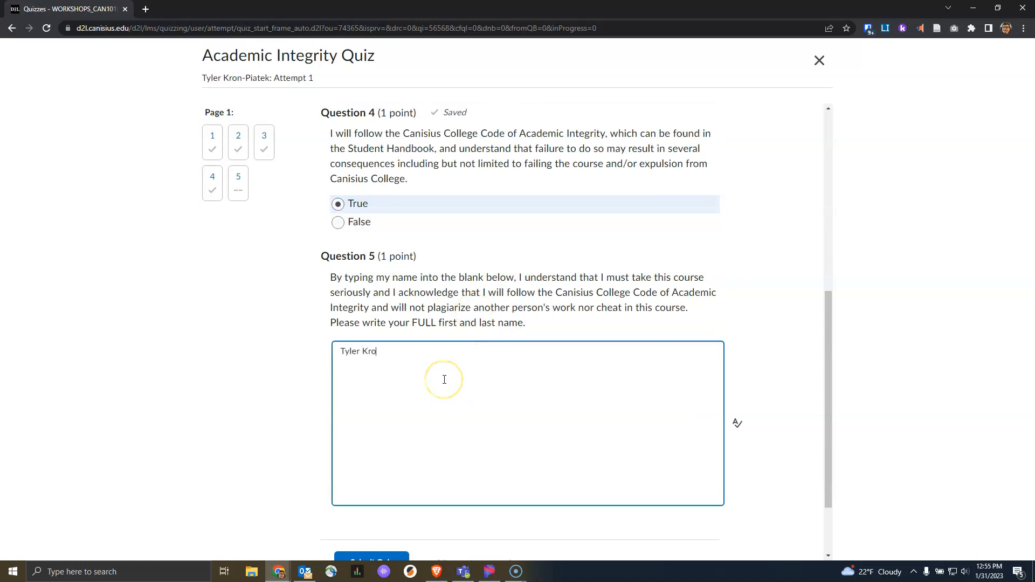
Step: Enter the student's name for question 5 and submit the quiz, scoring 4 / 4 (100%)
scroll(619, 284, "up", 6)
scroll(620, 284, "down", 8)
left_click(372, 470)
left_click(375, 218)
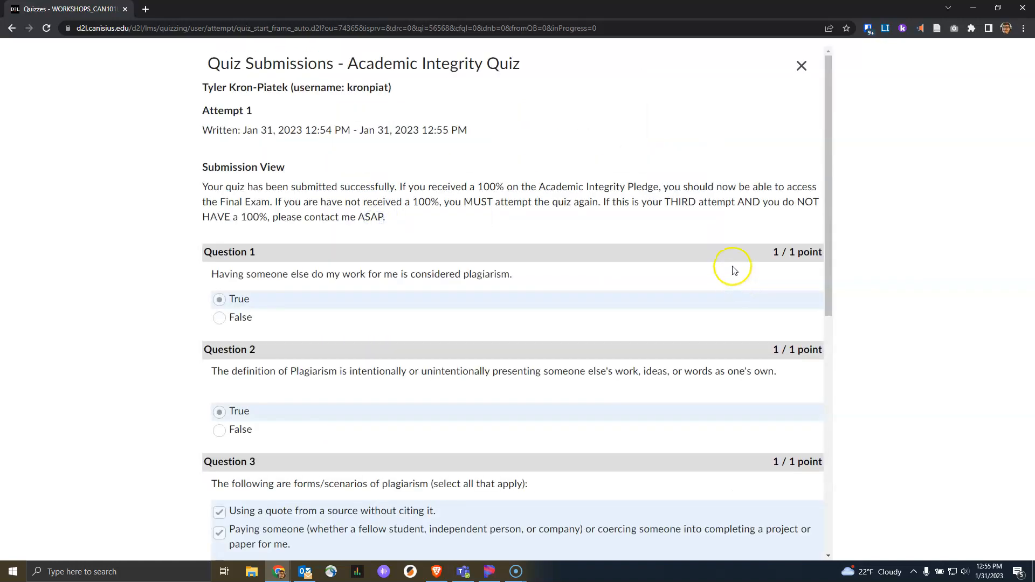
scroll(737, 278, "down", 5)
scroll(384, 431, "up", 3)
scroll(383, 431, "up", 3)
left_click_drag(374, 219, 202, 186)
scroll(762, 407, "down", 8)
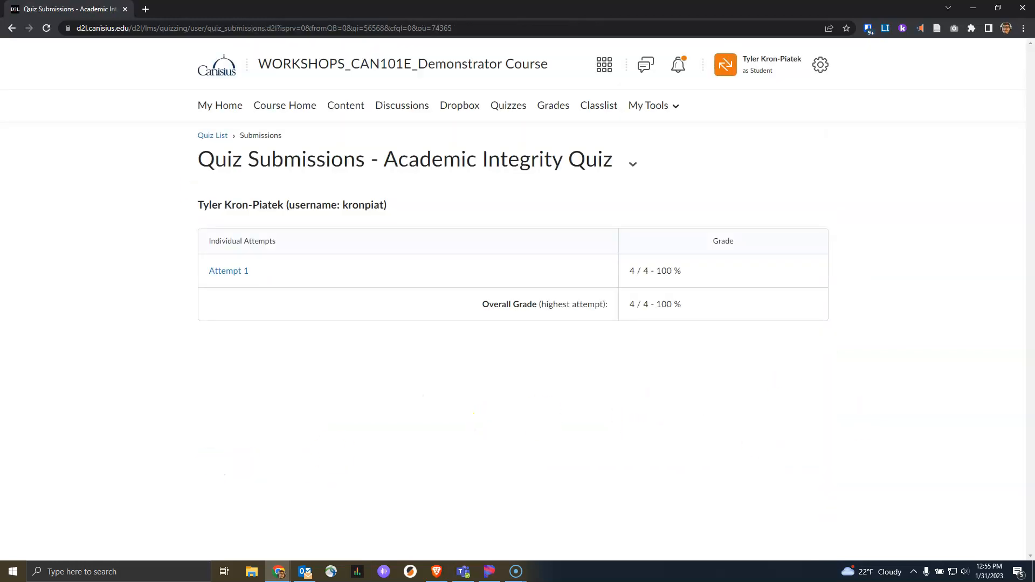